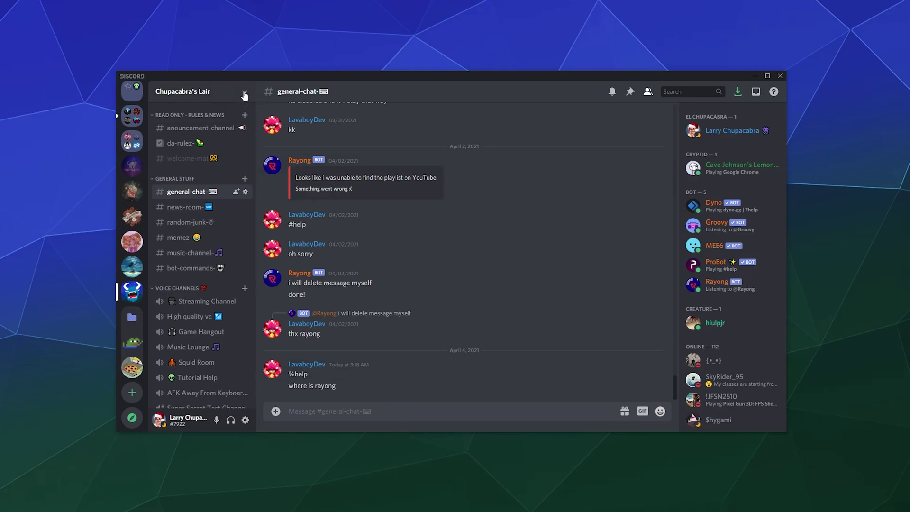
Open Server Settings for Chupacabra's Lair from its server menu.
{"action": "left_click", "coordinate": [245, 94]}
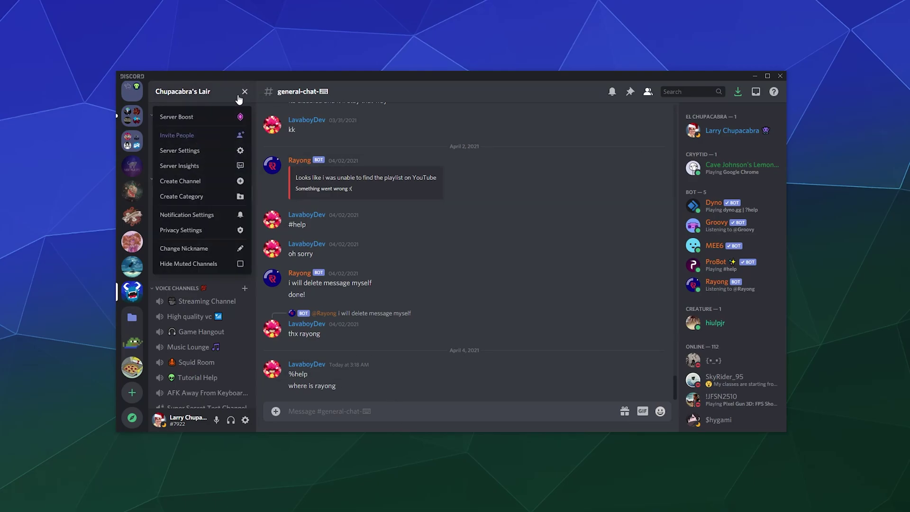
{"action": "key", "text": "Return"}
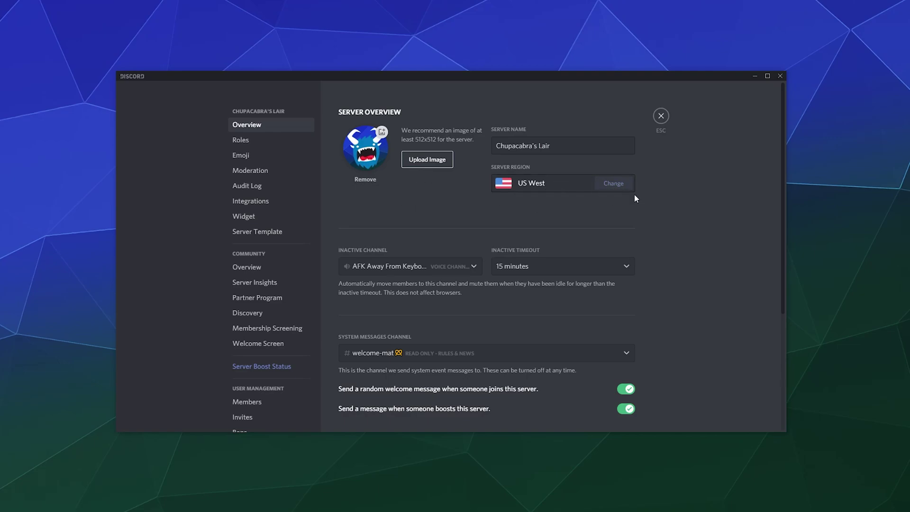
Change the Chupacabra's Lair server region to US West.
{"action": "left_click", "coordinate": [626, 183]}
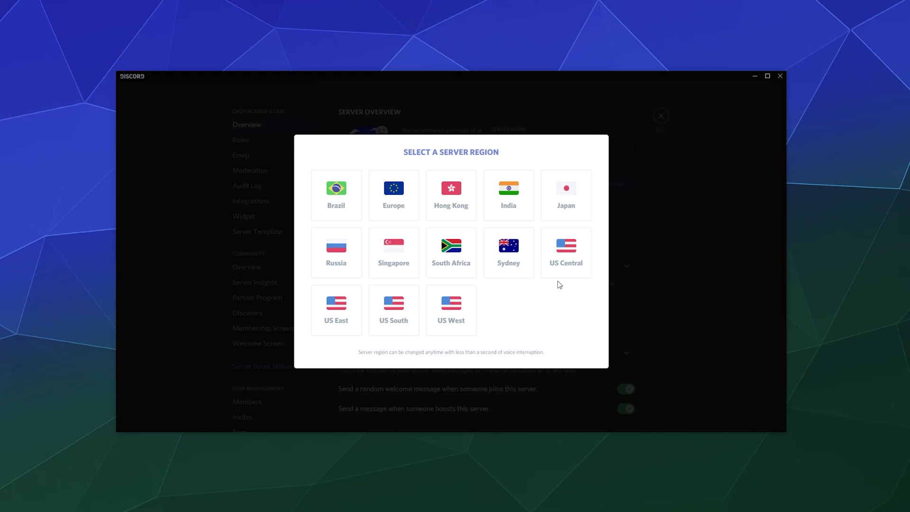
{"action": "left_click", "coordinate": [460, 310]}
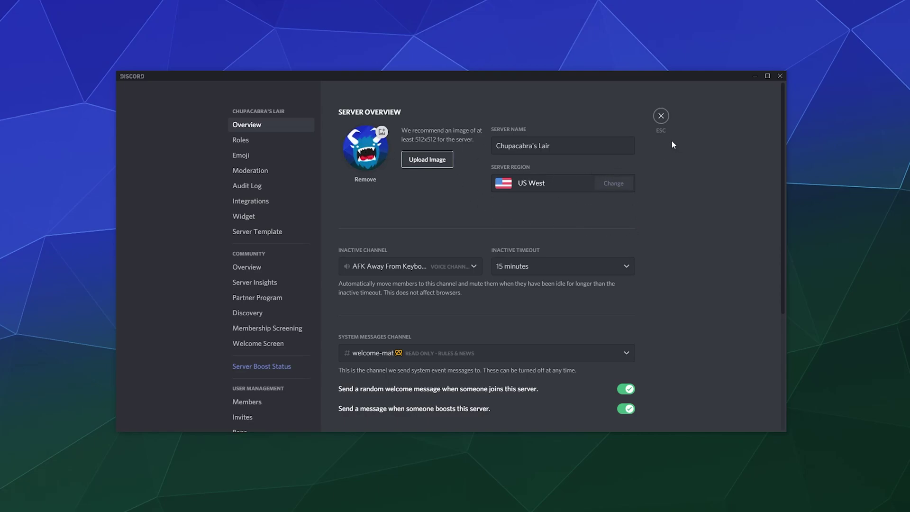
Leave server settings and open Edit Channel for voice channel A Normal Channel in Lulu's Peeps.
{"action": "left_click", "coordinate": [661, 117]}
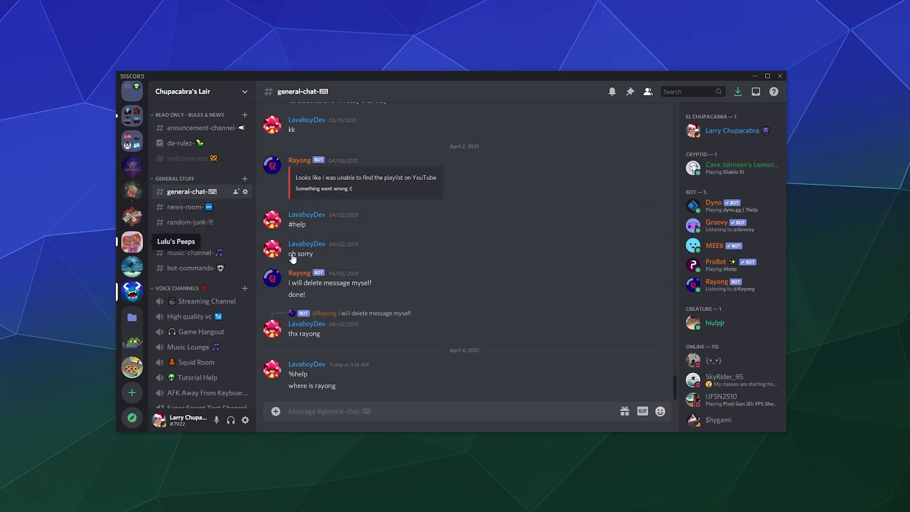
{"action": "left_click", "coordinate": [134, 241]}
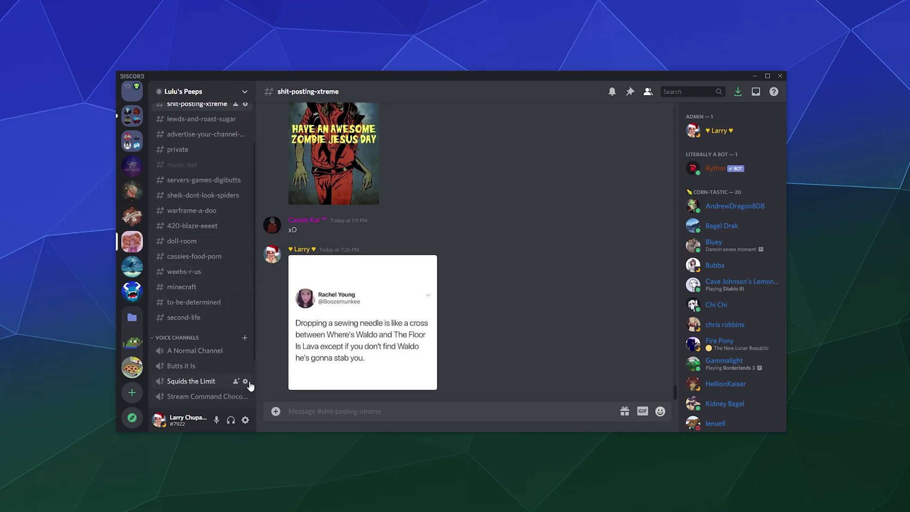
{"action": "left_click", "coordinate": [245, 351]}
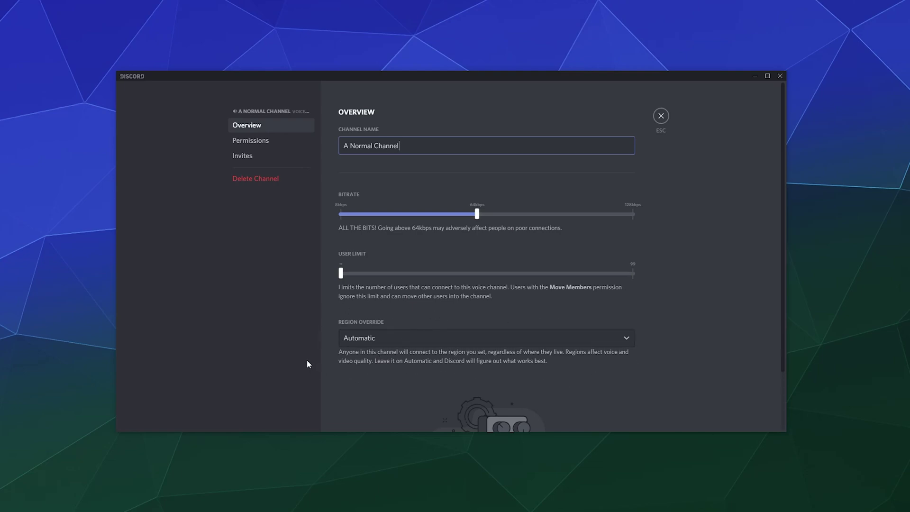
Browse the Region Override list, leaving the channel on Automatic.
{"action": "left_click", "coordinate": [372, 341]}
{"action": "scroll", "coordinate": [656, 330], "scroll_direction": "down", "scroll_amount": 2}
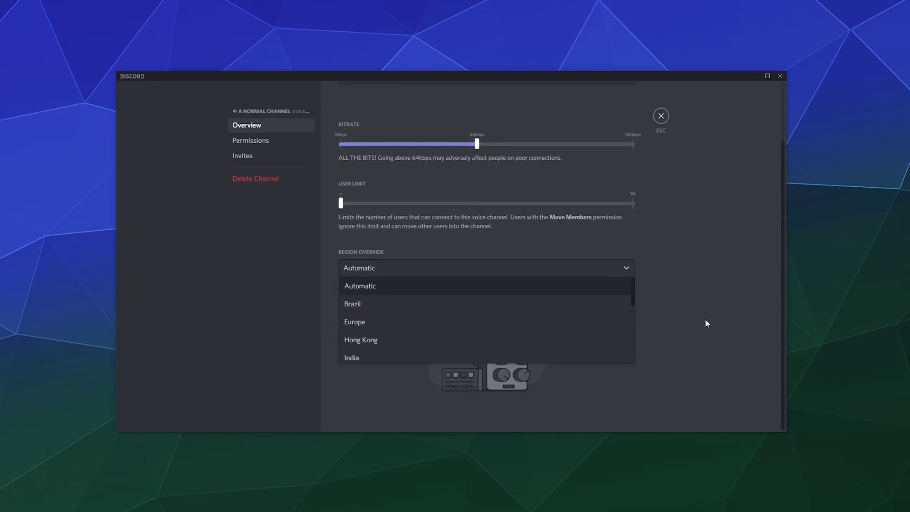
{"action": "scroll", "coordinate": [482, 312], "scroll_direction": "down", "scroll_amount": 5}
{"action": "scroll", "coordinate": [483, 314], "scroll_direction": "up", "scroll_amount": 5}
{"action": "left_click", "coordinate": [652, 292]}
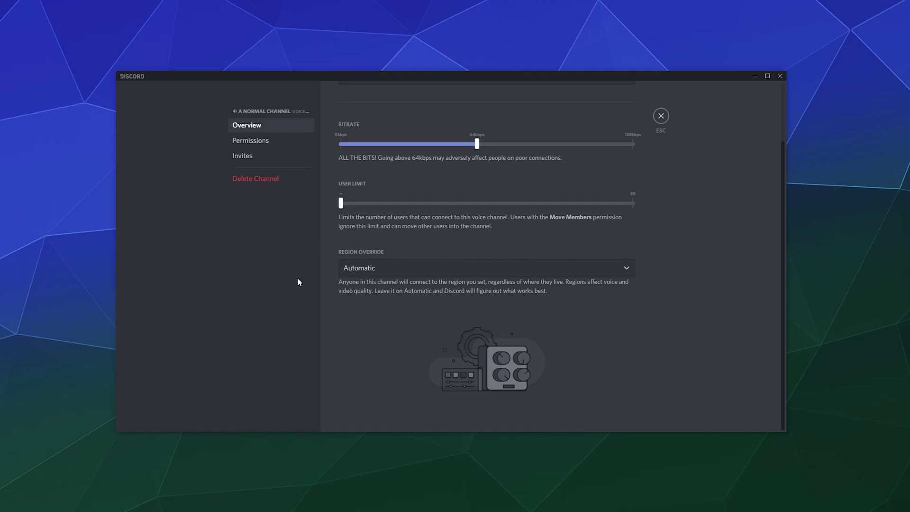
{"action": "left_click", "coordinate": [356, 268]}
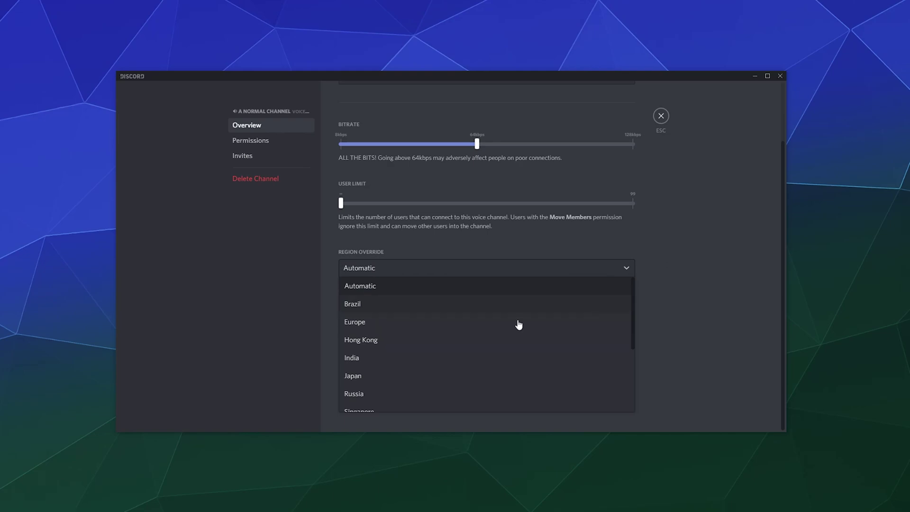
{"action": "scroll", "coordinate": [490, 329], "scroll_direction": "down", "scroll_amount": 3}
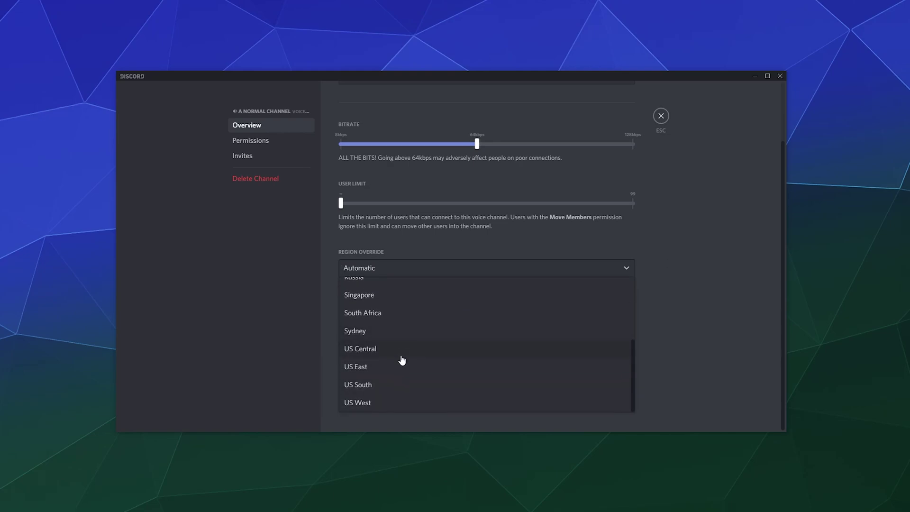
{"action": "left_click", "coordinate": [748, 324]}
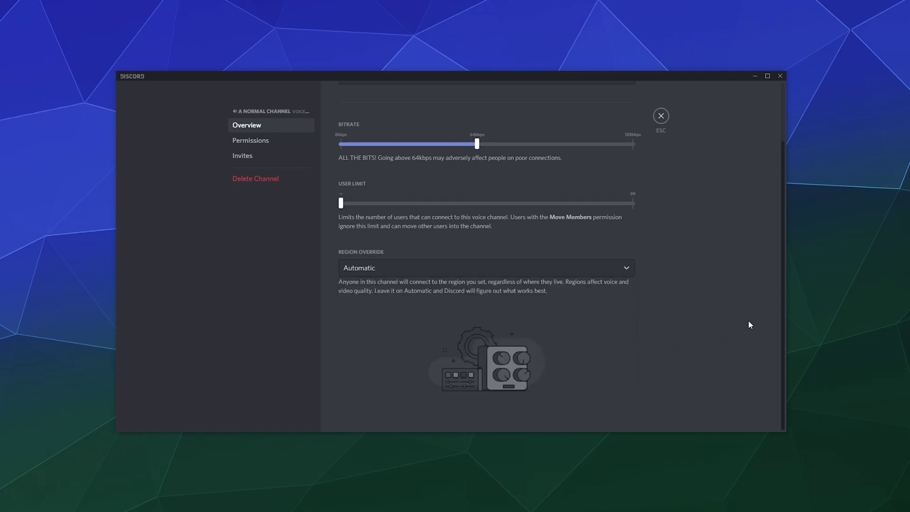
Pick US West as A Normal Channel's region override and save changes.
{"action": "left_click", "coordinate": [508, 277]}
{"action": "scroll", "coordinate": [439, 364], "scroll_direction": "down", "scroll_amount": 3}
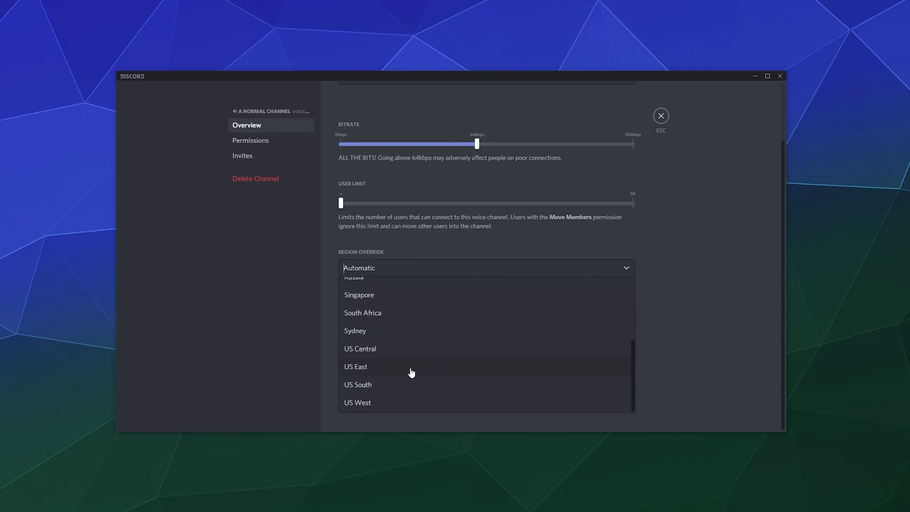
{"action": "left_click", "coordinate": [391, 407]}
{"action": "left_click", "coordinate": [616, 411]}
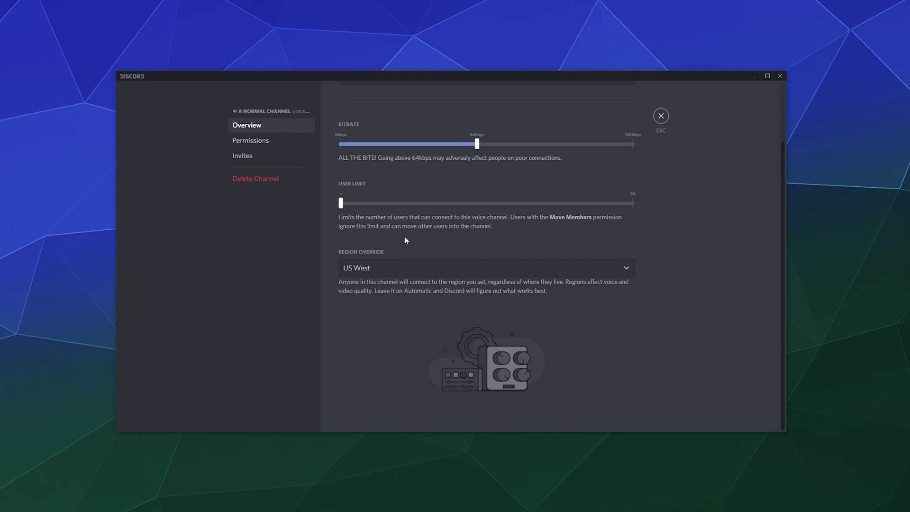
Close channel settings and reopen Server Settings for Chupacabra's Lair.
{"action": "left_click", "coordinate": [661, 116]}
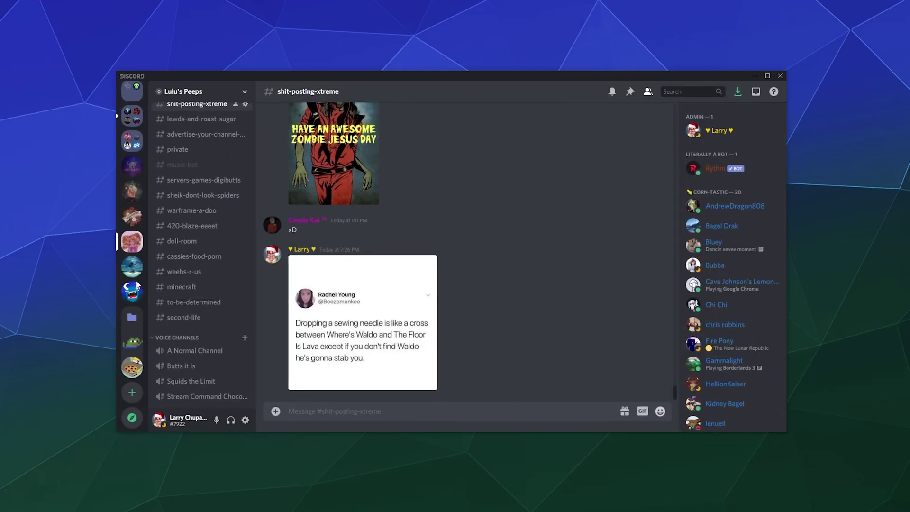
{"action": "left_click", "coordinate": [134, 298]}
{"action": "left_click", "coordinate": [245, 92]}
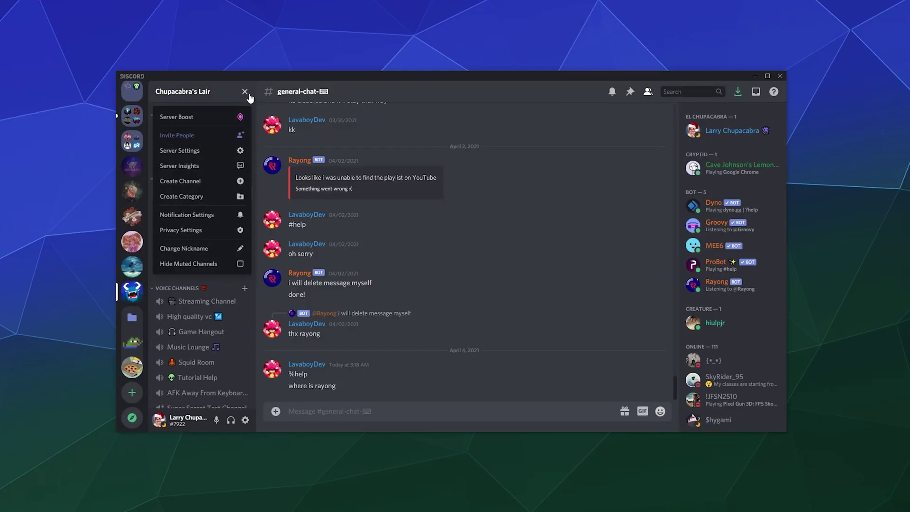
{"action": "left_click", "coordinate": [187, 151]}
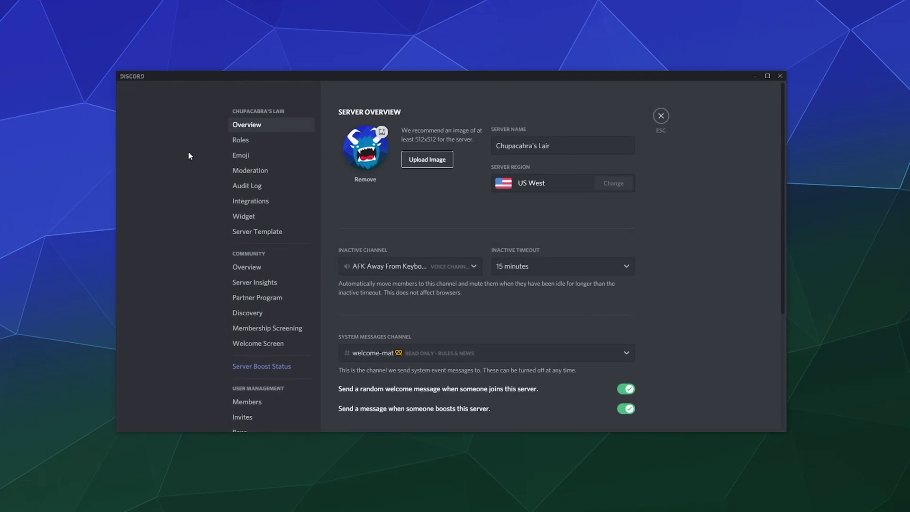